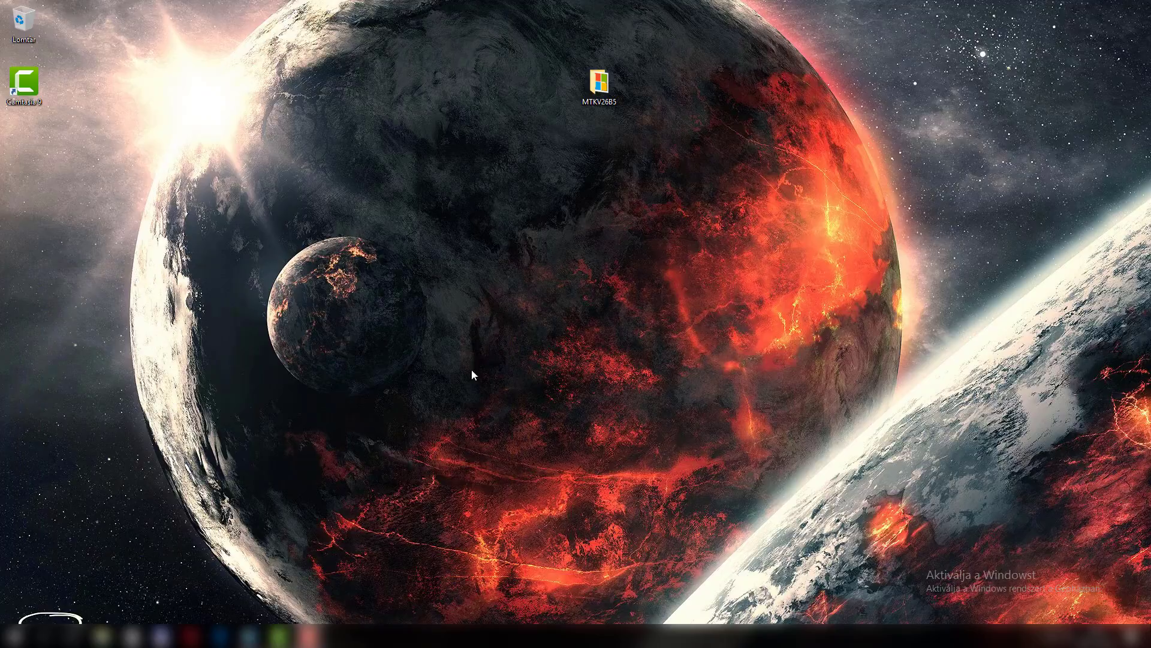
- Minimize the System properties window so only the desktop remains visible
{"action": "left_click", "coordinate": [250, 636]}
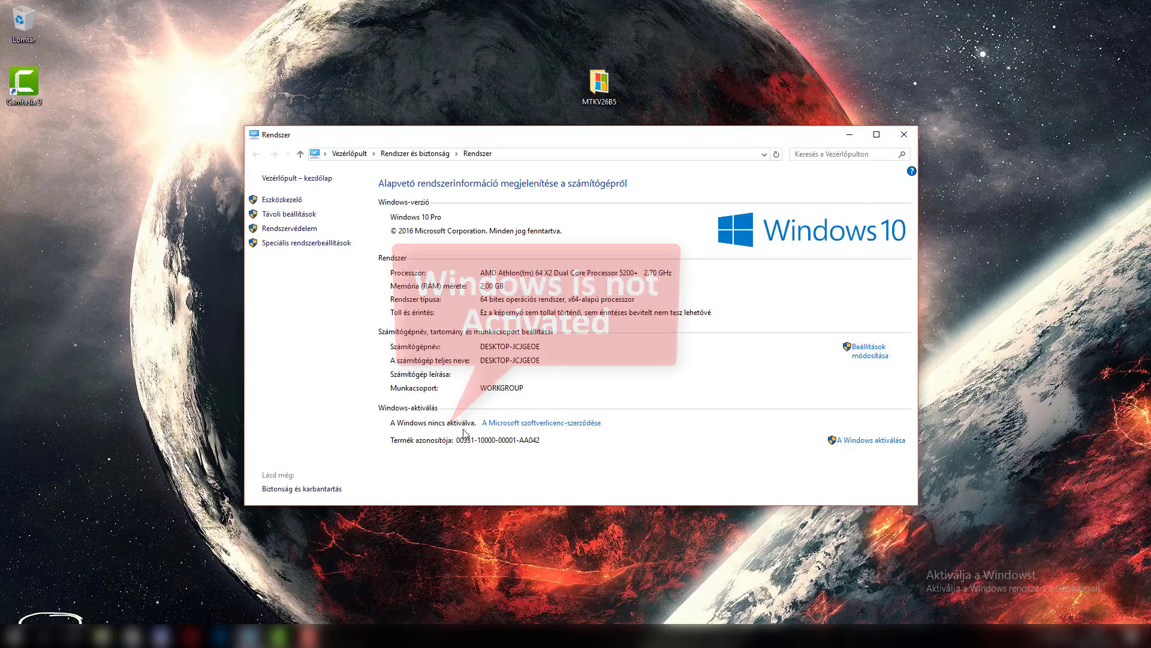
{"action": "left_click", "coordinate": [849, 136]}
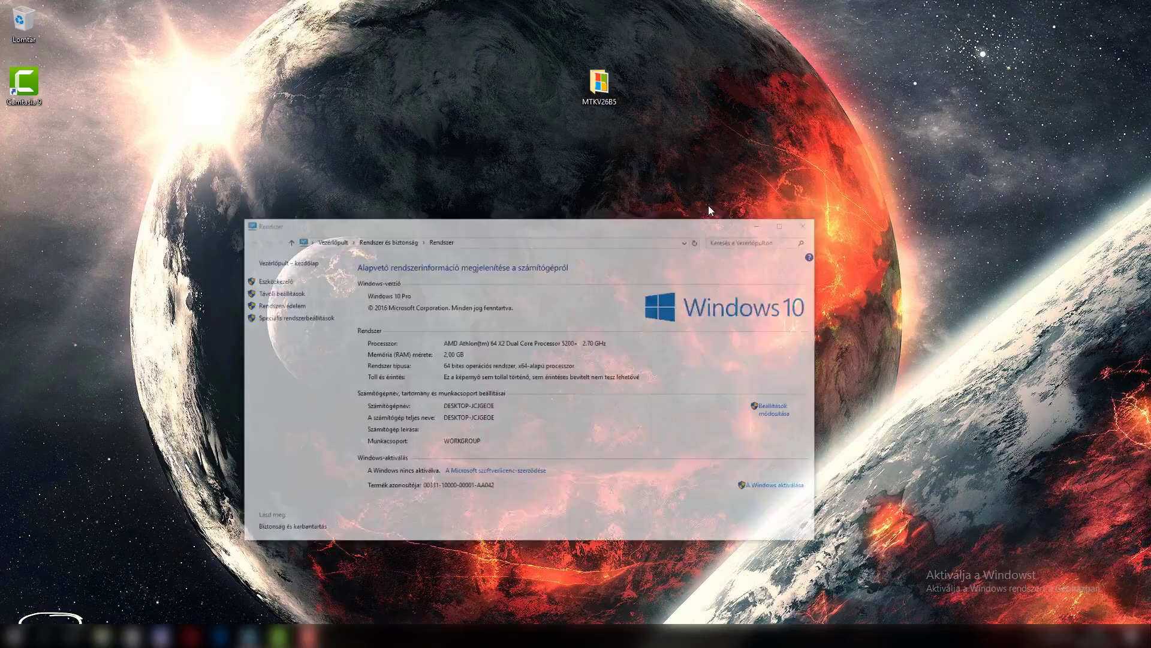
- Open the MTKV26B5 desktop folder and run Microsoft Toolkit as administrator
{"action": "left_click", "coordinate": [596, 100]}
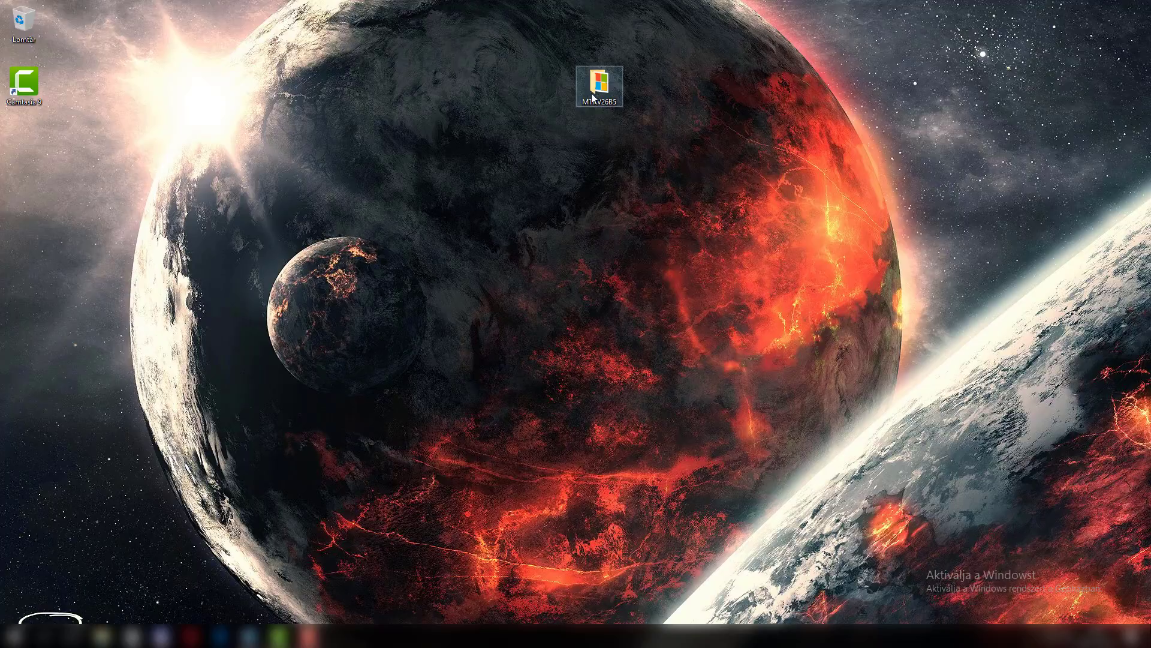
{"action": "key", "text": "Return"}
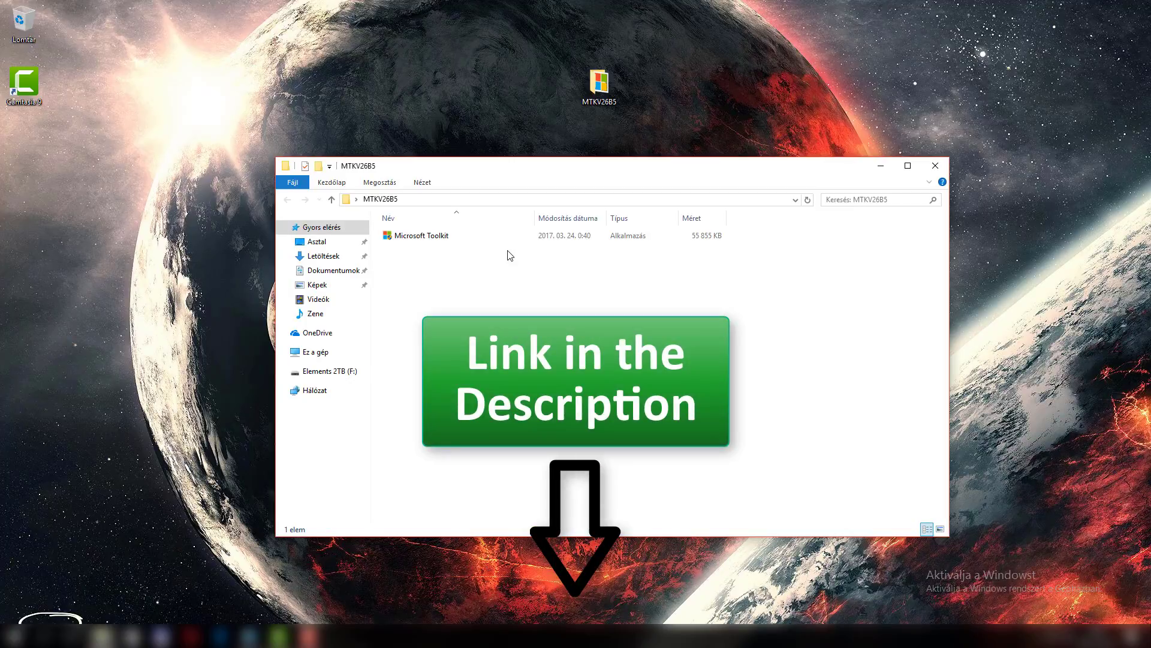
{"action": "right_click", "coordinate": [446, 239]}
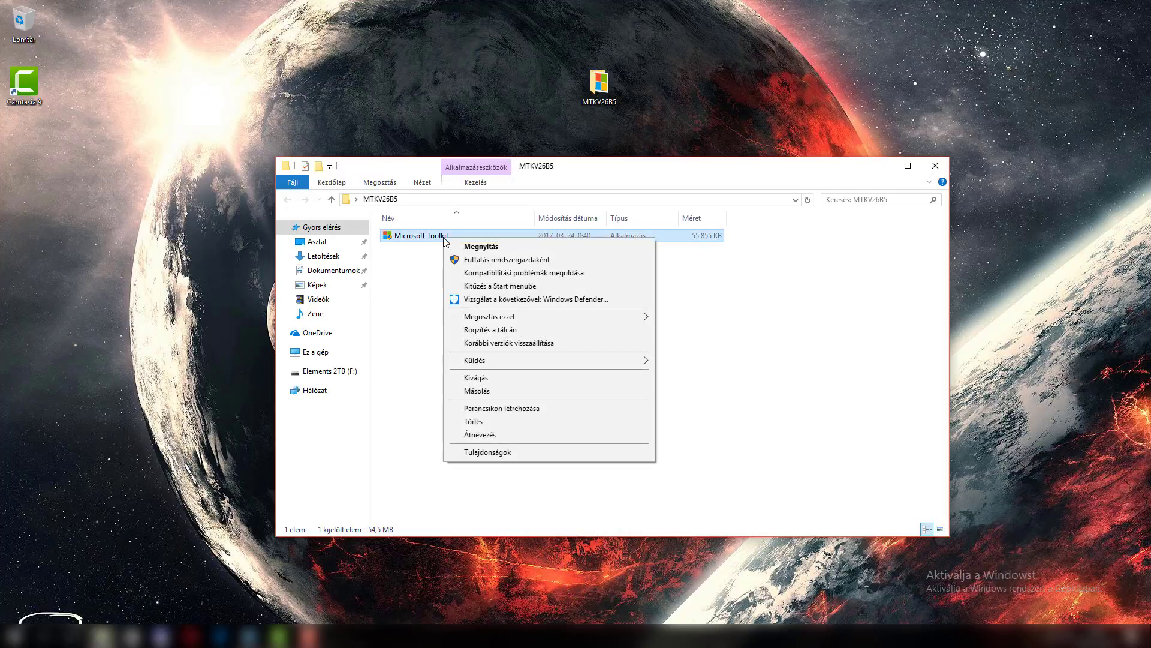
{"action": "left_click", "coordinate": [504, 261]}
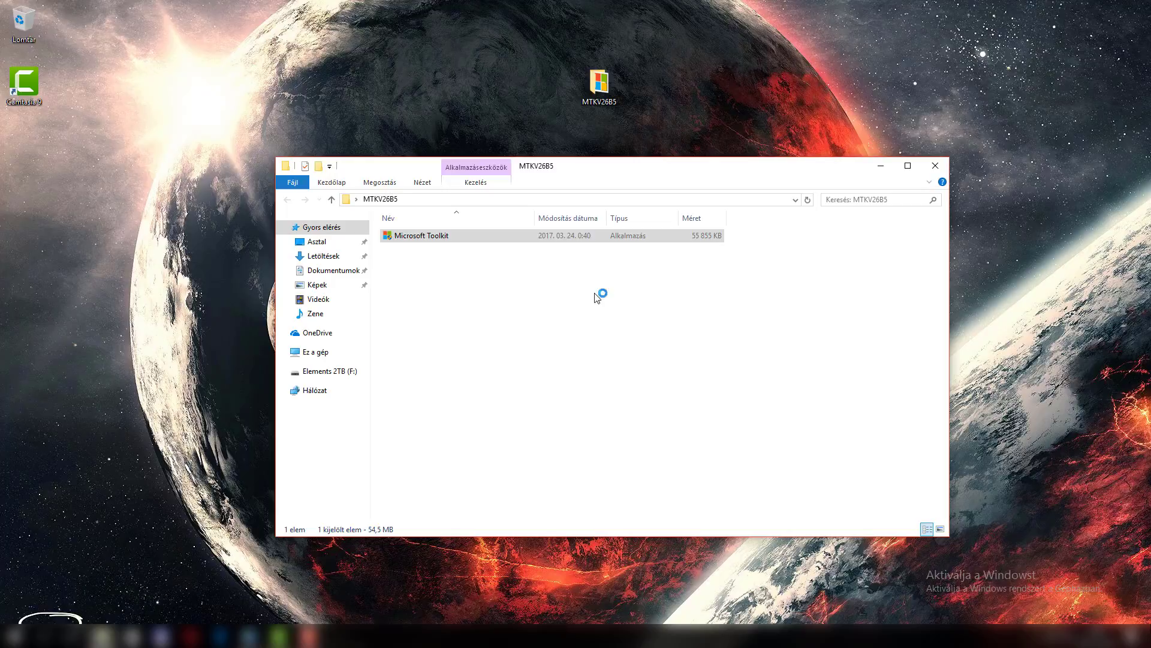
- Load the Windows toolkit via the Windows logo and show the Activation functions
{"action": "left_click", "coordinate": [881, 165]}
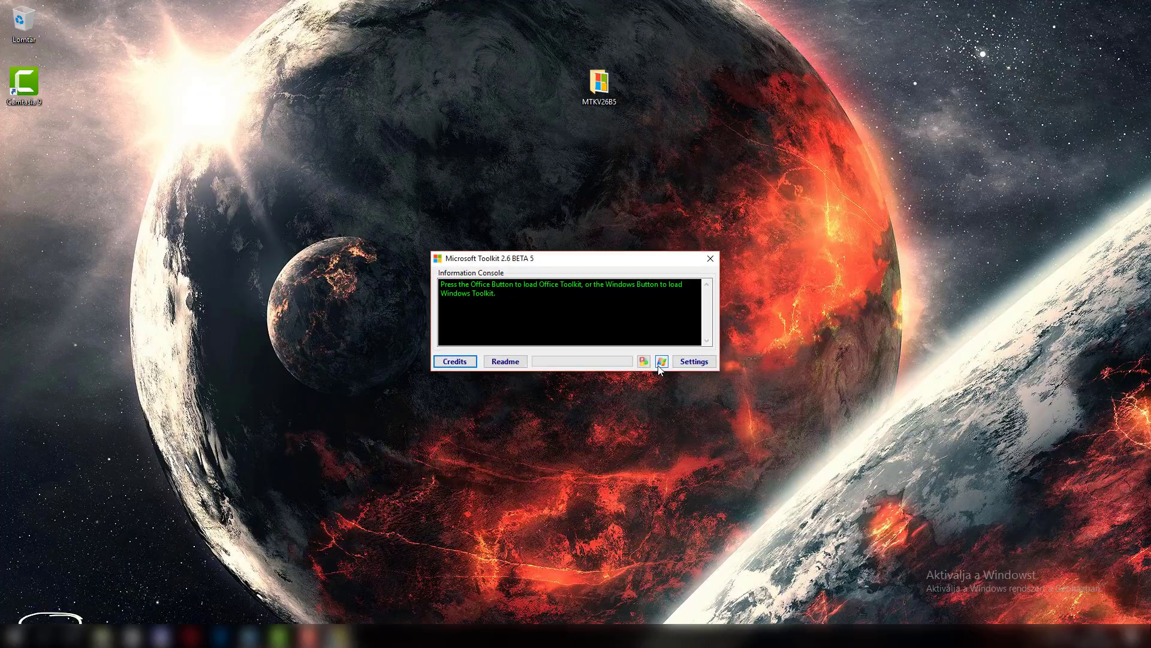
{"action": "left_click", "coordinate": [662, 361]}
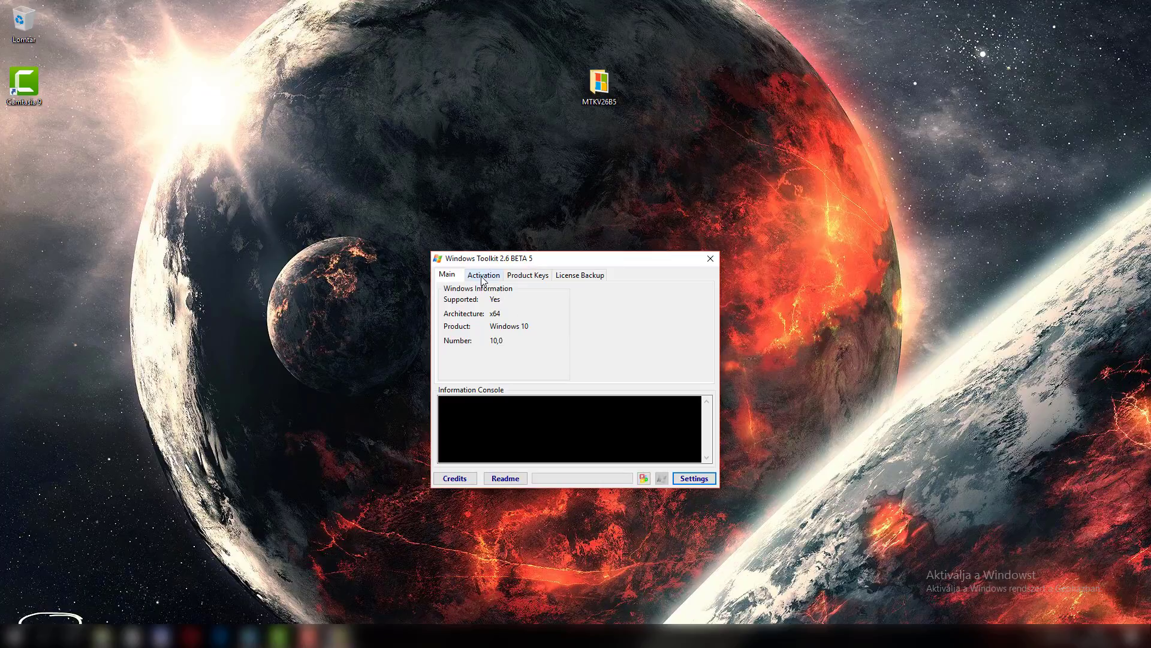
{"action": "left_click", "coordinate": [483, 276]}
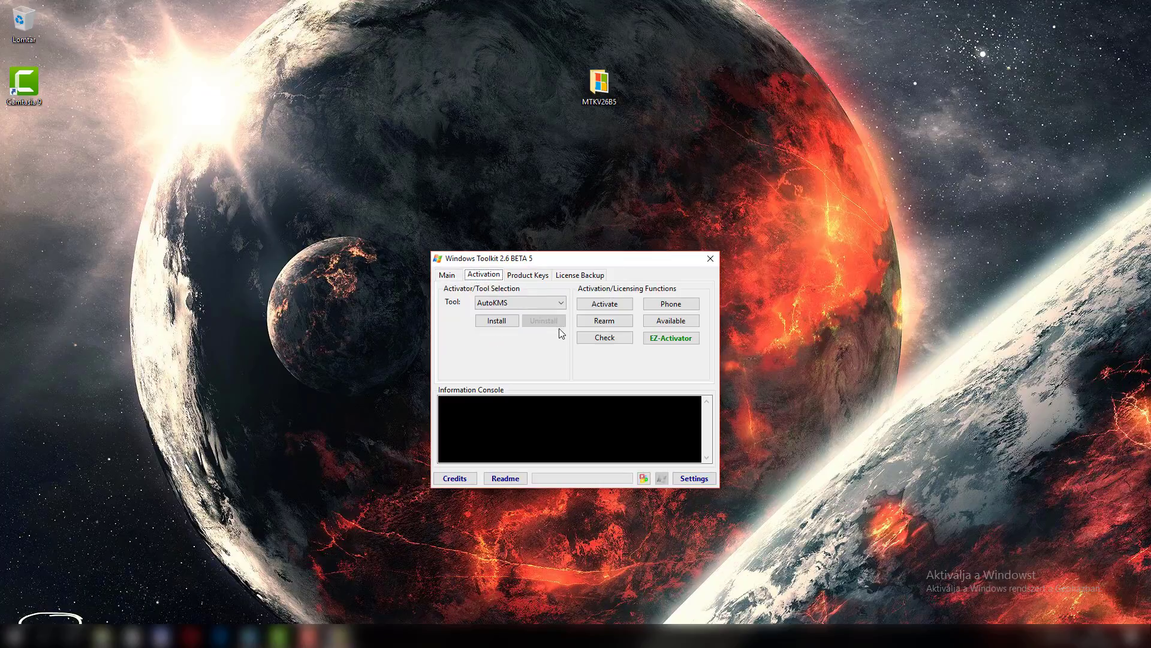
- Run EZ-Activator until Windows Enterprise activation and AutoKMS install succeed, then close the toolkit
{"action": "left_click", "coordinate": [671, 340]}
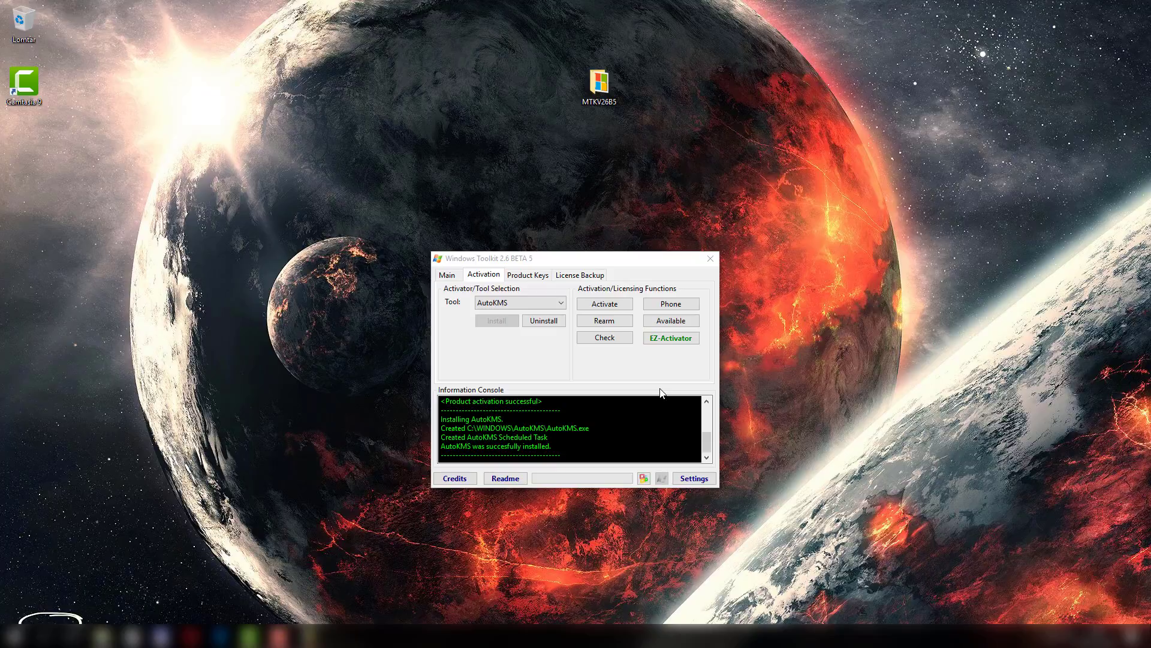
{"action": "left_click", "coordinate": [709, 259]}
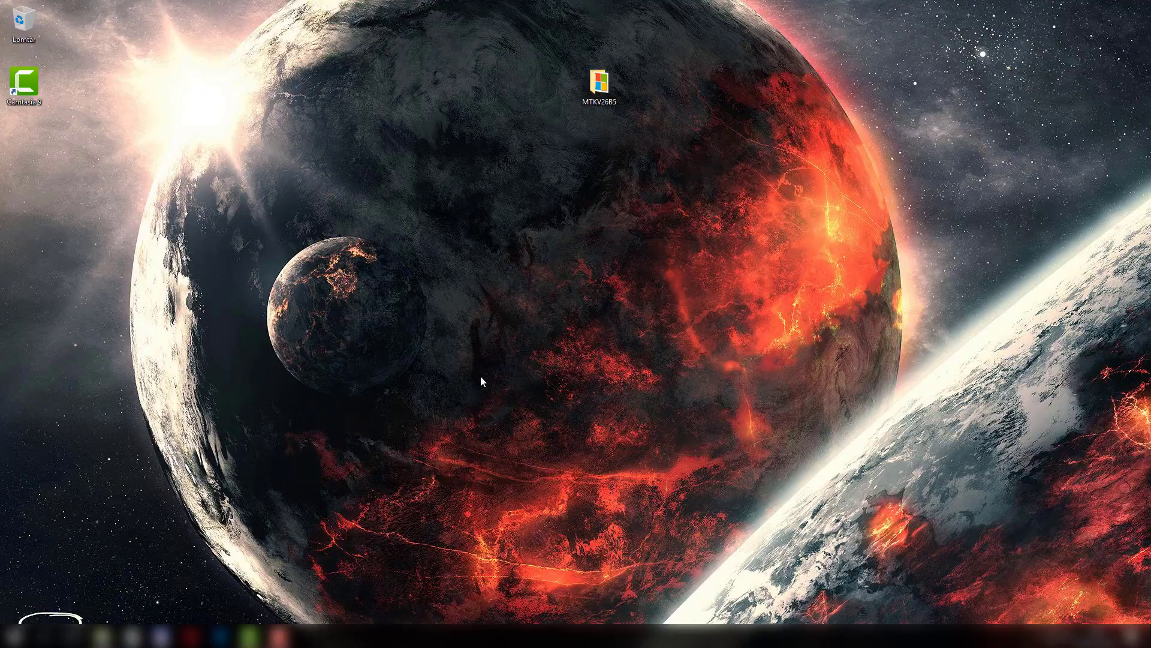
- Open System properties from the Start right-click menu to confirm Windows 10 Enterprise is activated
{"action": "right_click", "coordinate": [14, 635]}
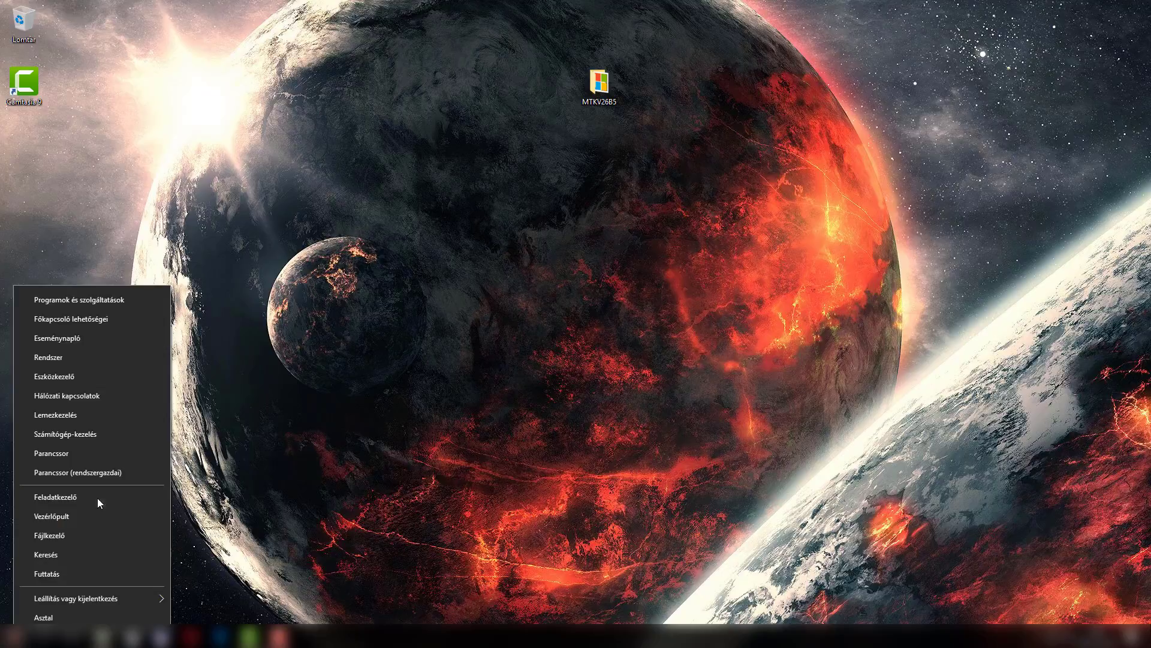
{"action": "left_click", "coordinate": [51, 360]}
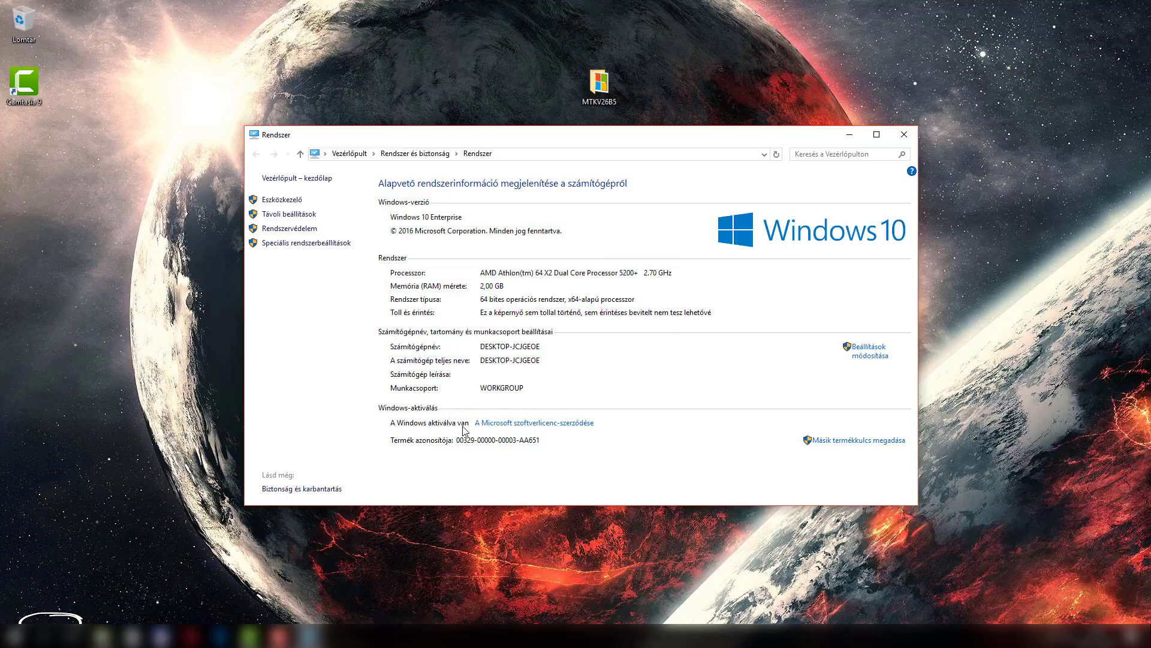
{"action": "left_click", "coordinate": [904, 135]}
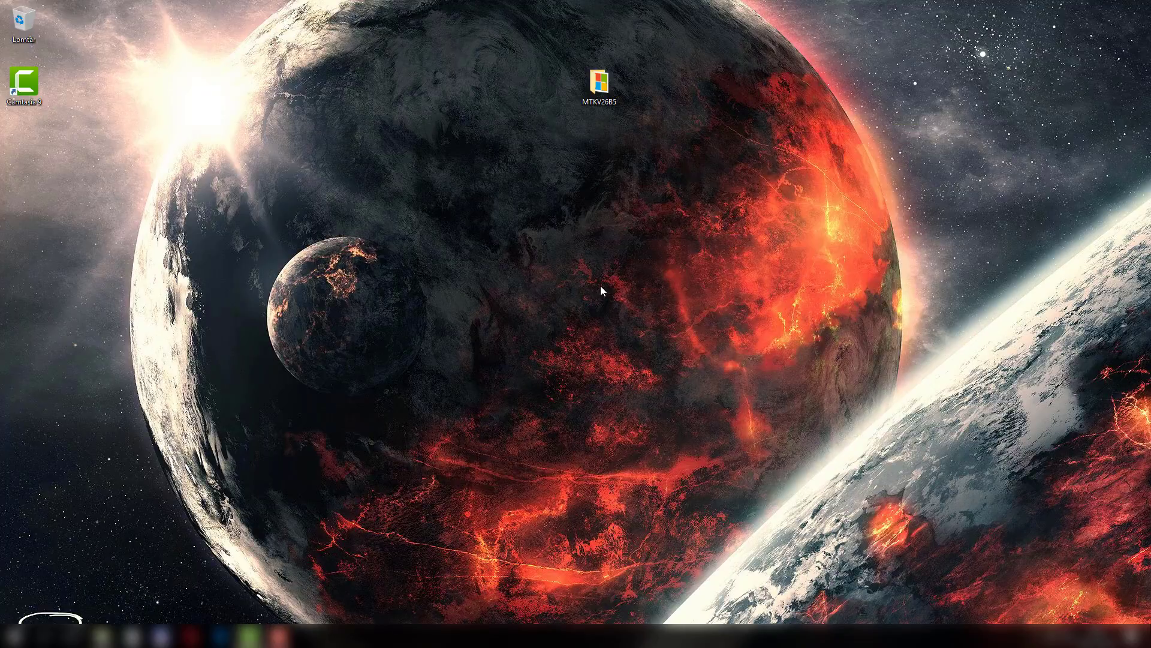